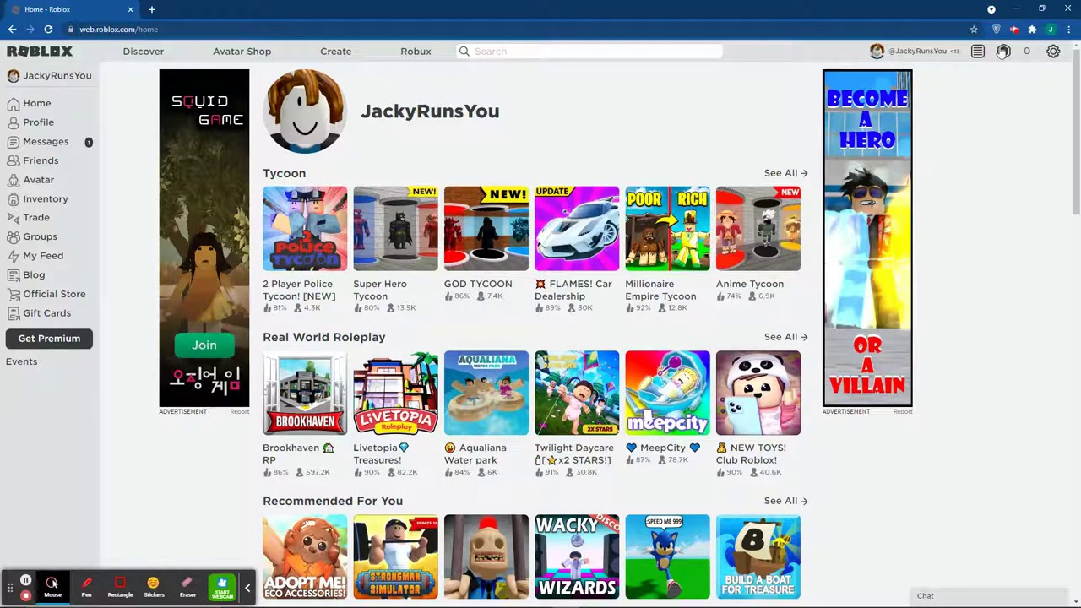
Step: Open the account's own profile page and examine its display name and username
{"action": "double_click", "coordinate": [954, 51]}
{"action": "left_click", "coordinate": [908, 51]}
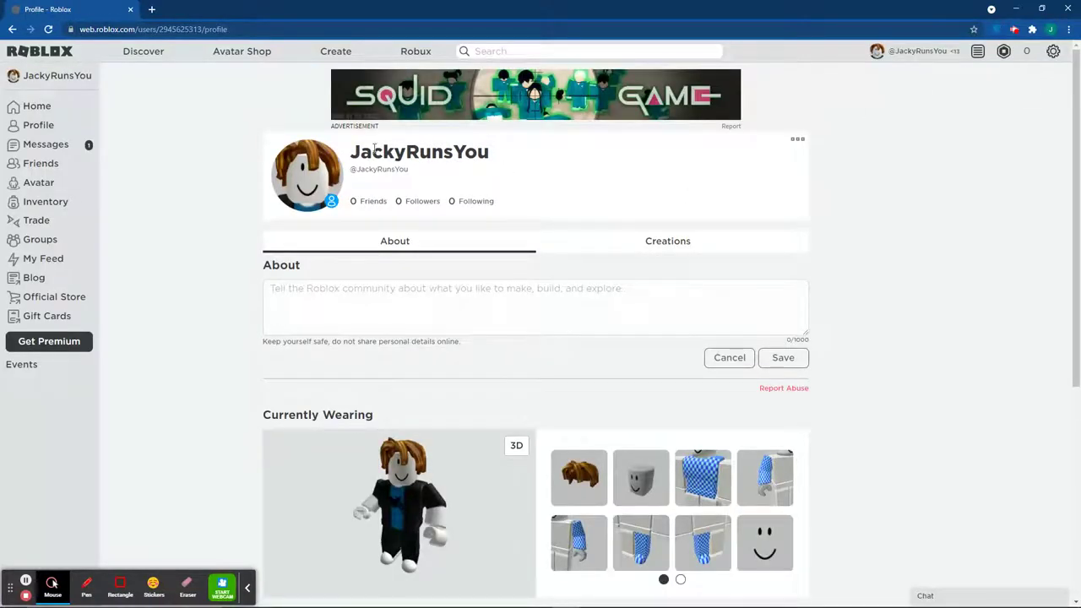
{"action": "left_click_drag", "start_coordinate": [386, 150], "coordinate": [430, 152]}
{"action": "left_click_drag", "start_coordinate": [368, 169], "coordinate": [407, 242]}
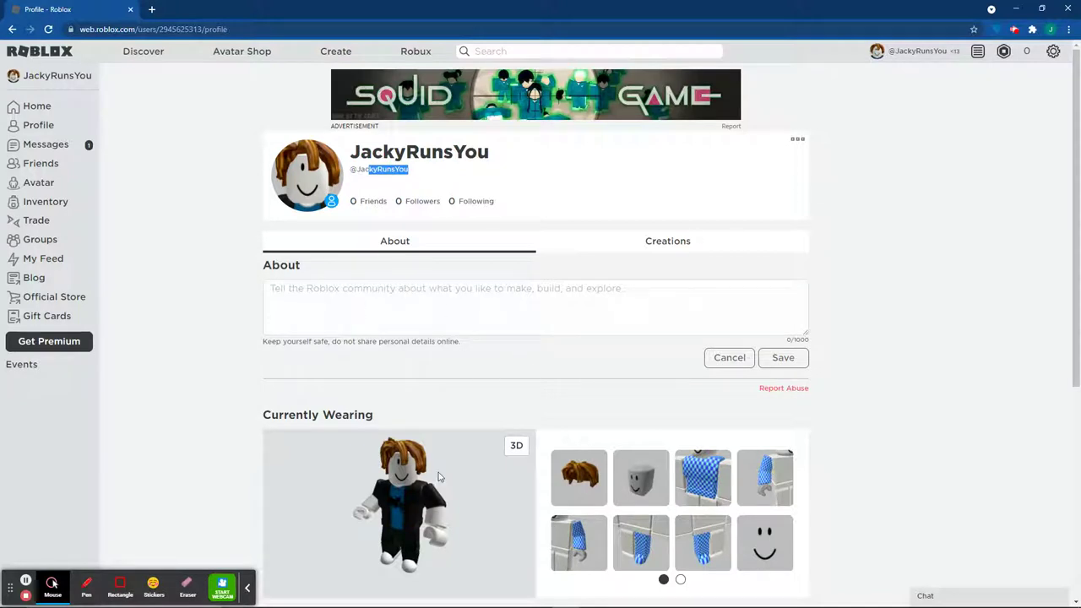
Step: Open the account settings and examine the Parent's Email Address entry under Account Info
{"action": "left_click", "coordinate": [1053, 52]}
{"action": "left_click", "coordinate": [1038, 77]}
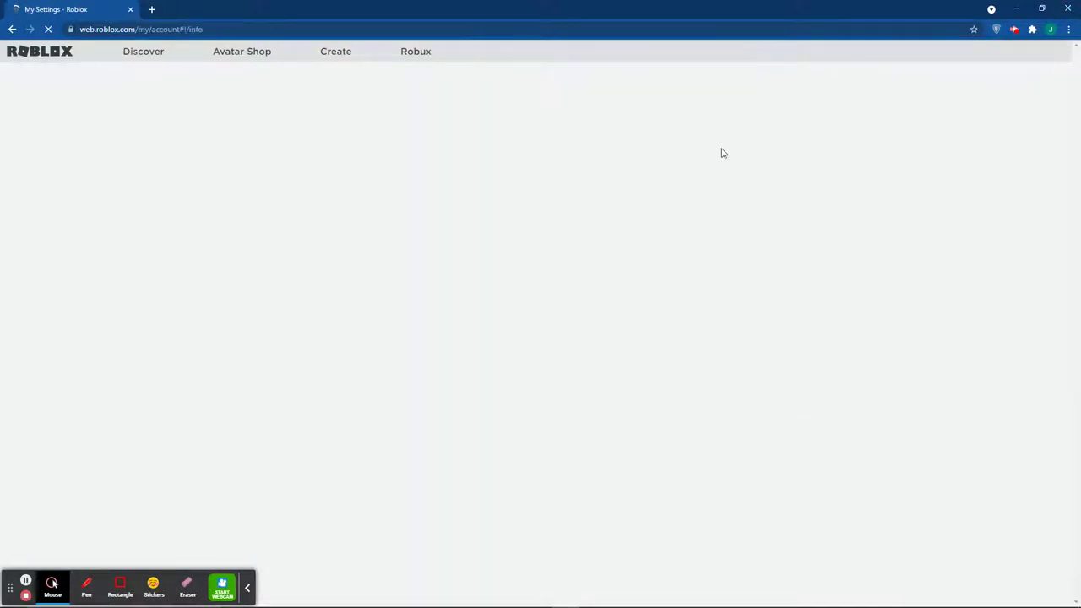
{"action": "left_click_drag", "start_coordinate": [559, 199], "coordinate": [365, 200]}
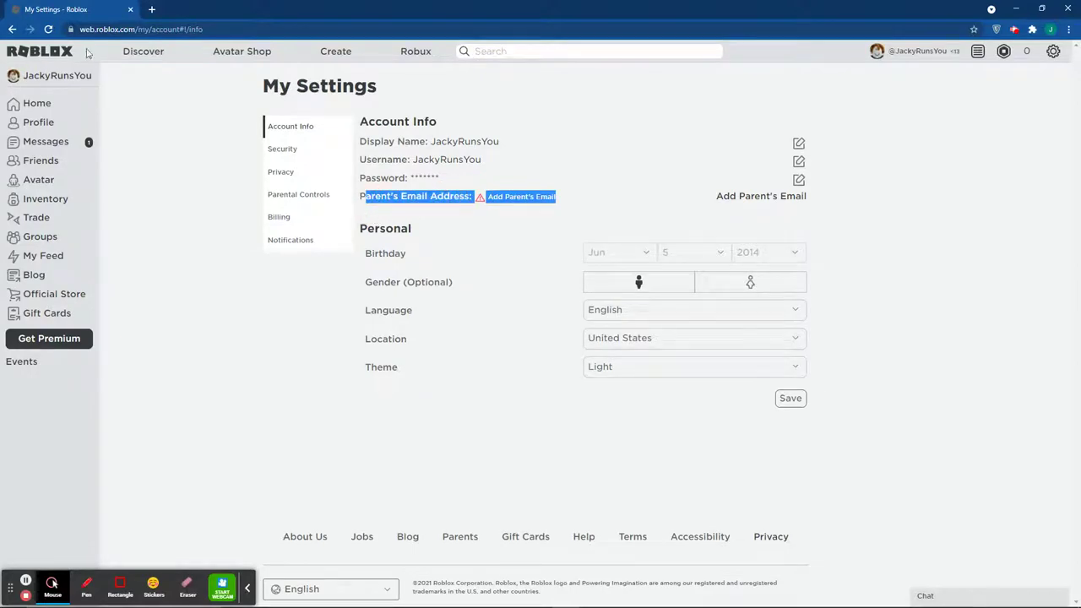
Step: Open roblox.com/support in a new browser tab
{"action": "left_click", "coordinate": [150, 9]}
{"action": "type", "text": "roblo"}
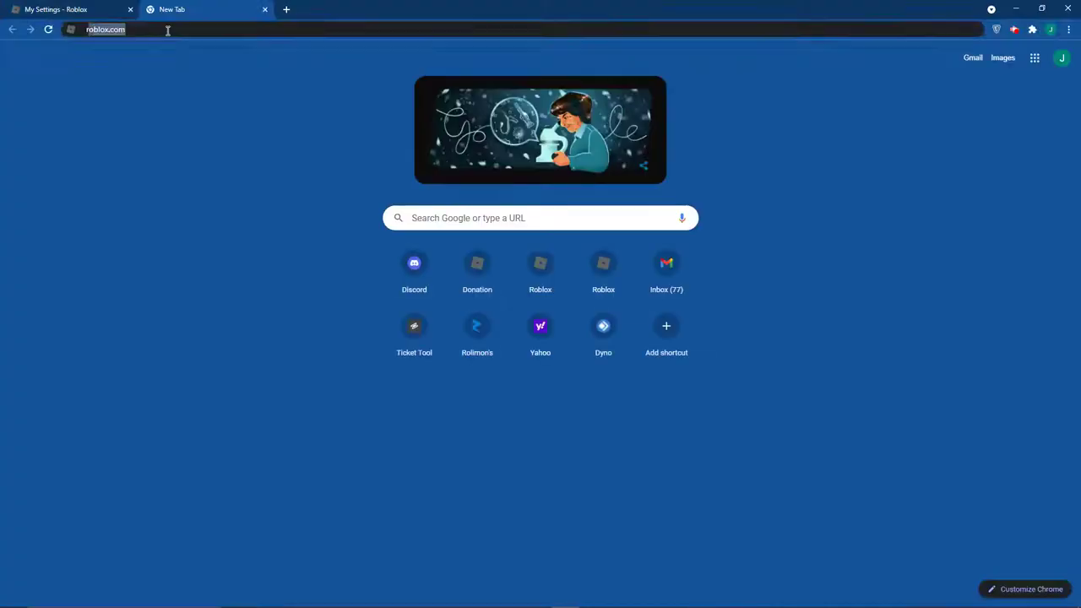
{"action": "type", "text": "x.com/support"}
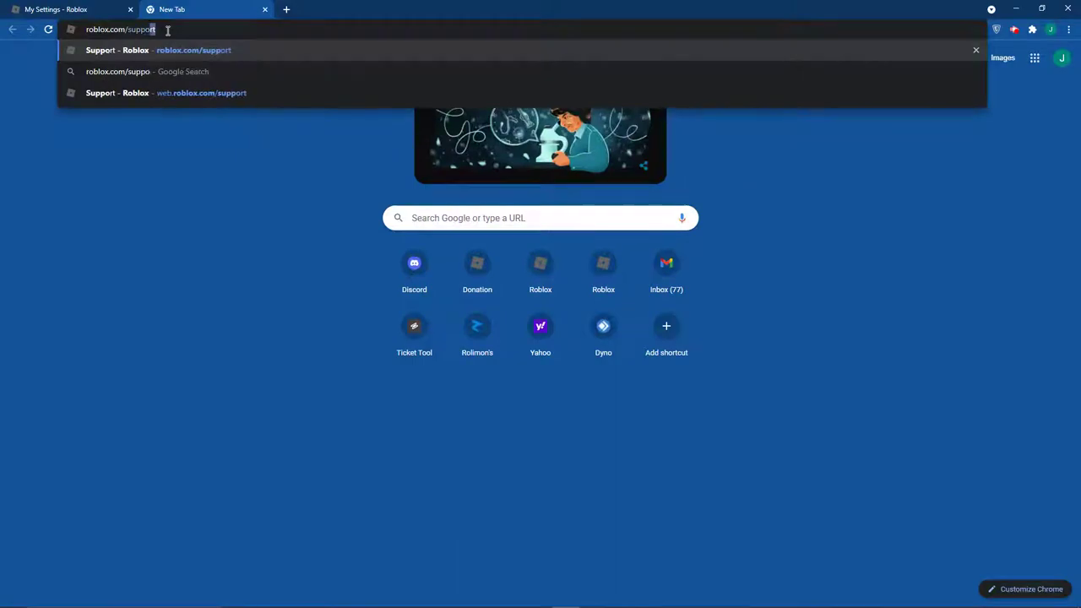
{"action": "key", "text": "Return"}
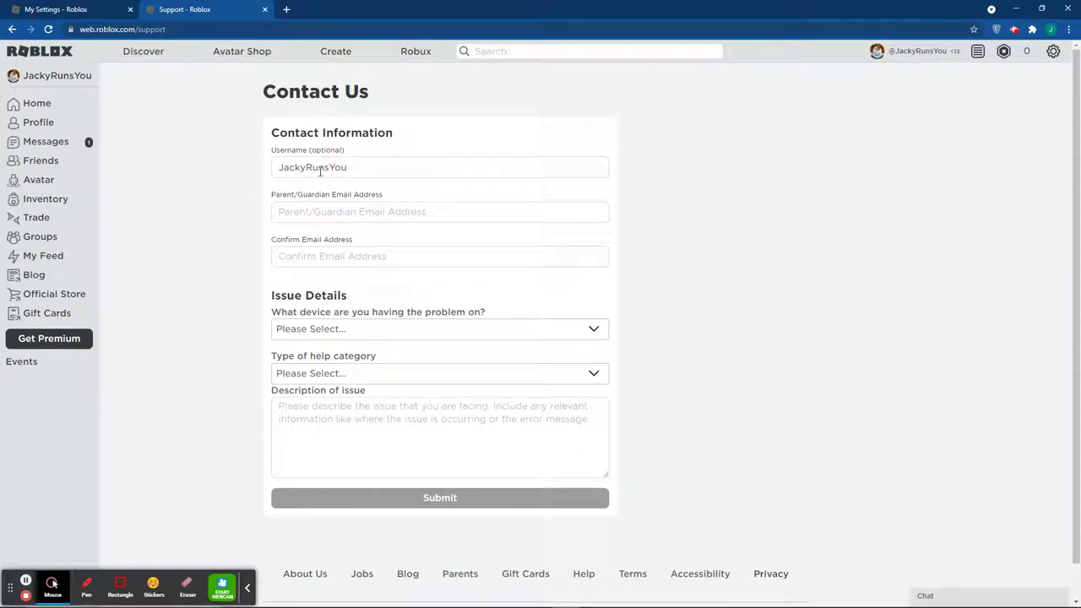
Step: Enter the parent's email address in the contact form and cover it with black pen strokes
{"action": "left_click", "coordinate": [316, 206]}
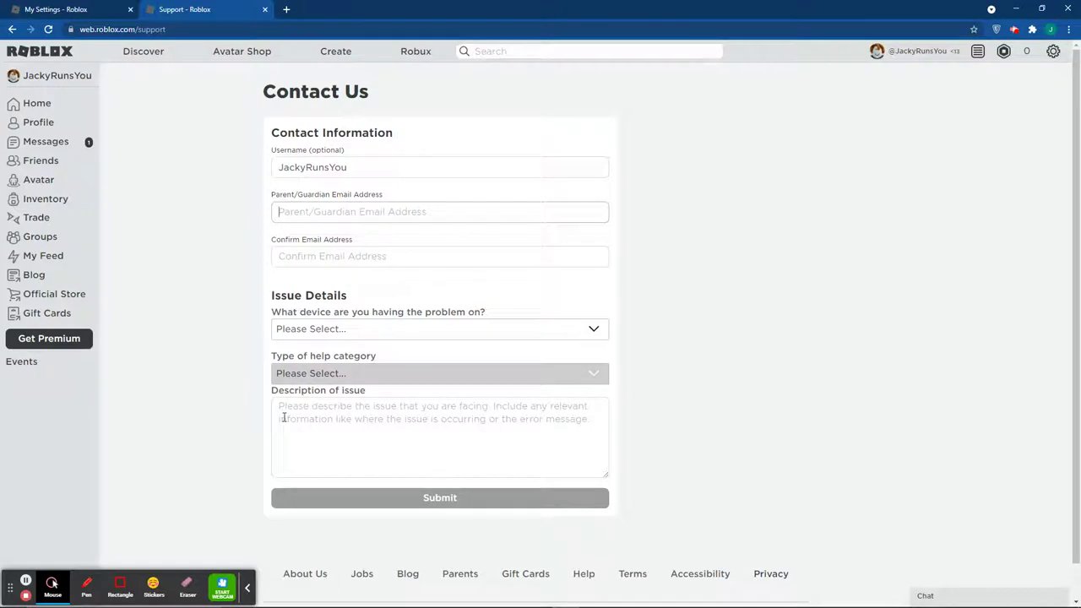
{"action": "left_click", "coordinate": [86, 584]}
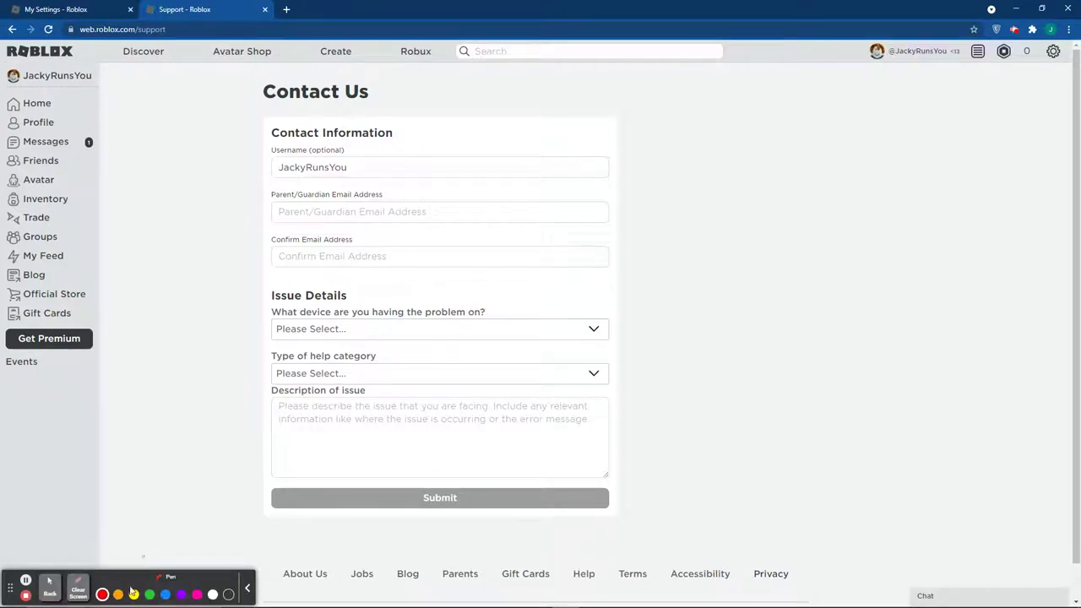
{"action": "left_click", "coordinate": [228, 594]}
{"action": "mouse_move", "coordinate": [431, 208]}
{"action": "left_mouse_down"}
{"action": "mouse_move", "coordinate": [287, 211]}
{"action": "mouse_move", "coordinate": [414, 207]}
{"action": "left_mouse_up"}
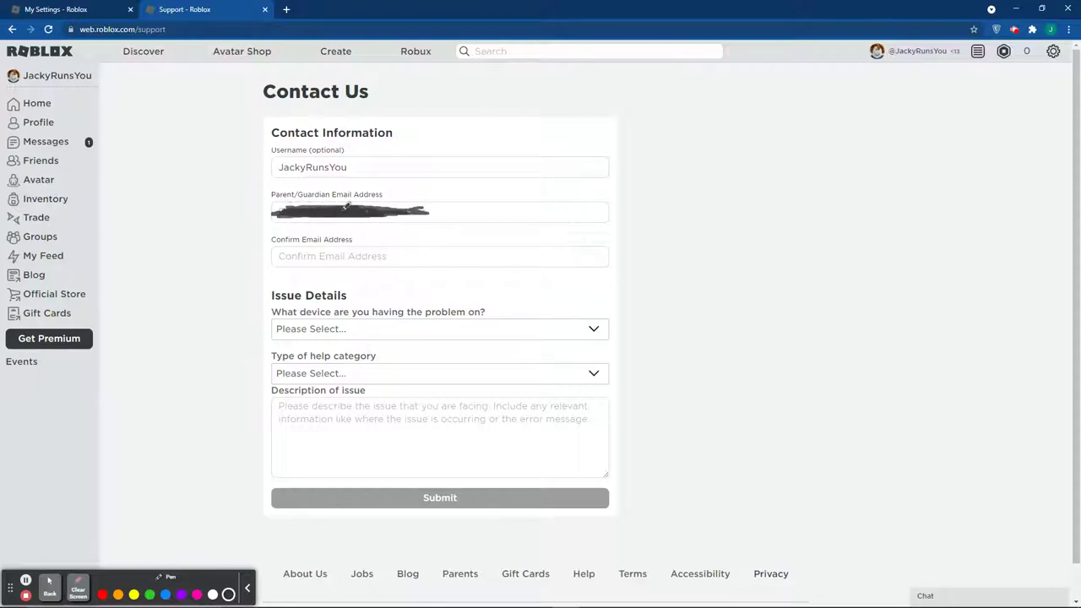
{"action": "left_click", "coordinate": [49, 585]}
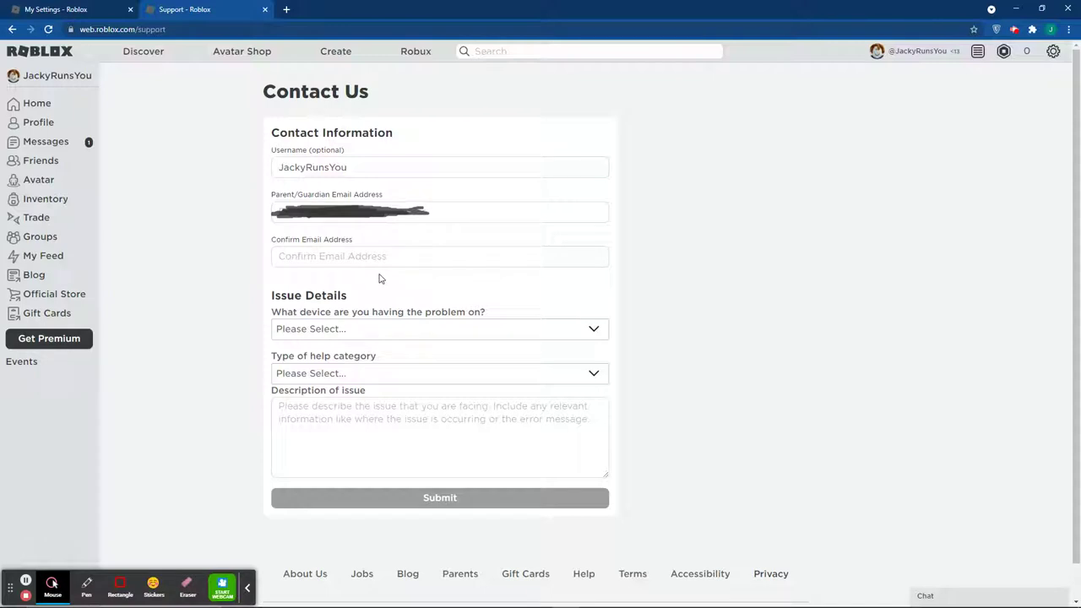
Step: Copy the parent's email address into the confirmation field and cover it with black pen strokes
{"action": "left_click", "coordinate": [416, 215]}
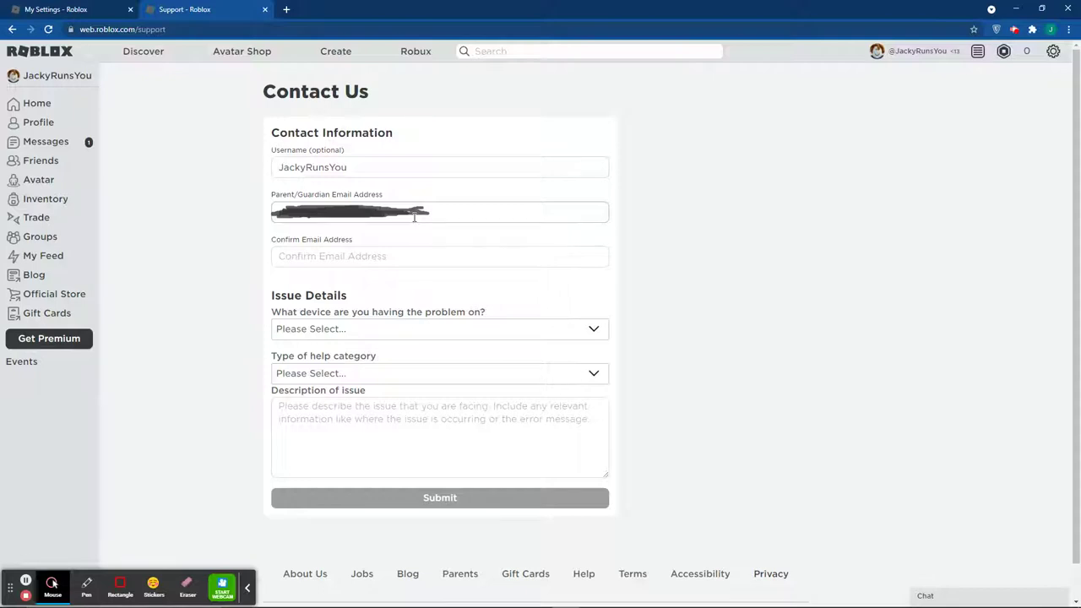
{"action": "key", "text": "ctrl+a"}
{"action": "left_click", "coordinate": [445, 207]}
{"action": "left_click", "coordinate": [86, 585]}
{"action": "mouse_move", "coordinate": [319, 241]}
{"action": "left_mouse_down"}
{"action": "mouse_move", "coordinate": [389, 251]}
{"action": "mouse_move", "coordinate": [354, 256]}
{"action": "mouse_move", "coordinate": [410, 244]}
{"action": "mouse_move", "coordinate": [275, 254]}
{"action": "mouse_move", "coordinate": [371, 248]}
{"action": "mouse_move", "coordinate": [315, 254]}
{"action": "mouse_move", "coordinate": [361, 251]}
{"action": "left_mouse_up"}
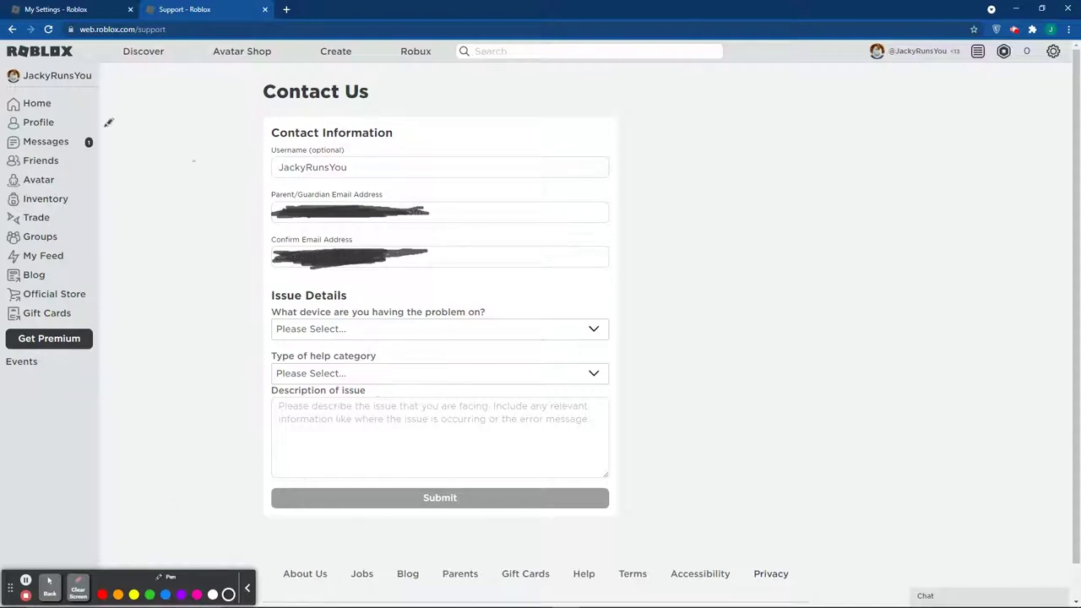
{"action": "left_click", "coordinate": [50, 583]}
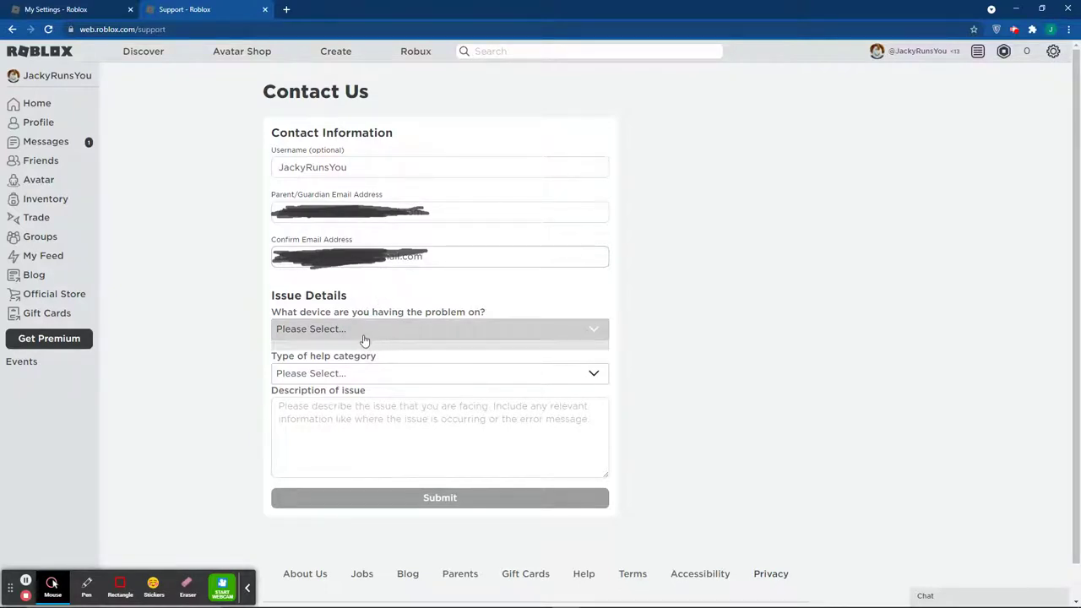
Step: Set the device having the problem to PC
{"action": "left_click", "coordinate": [449, 329]}
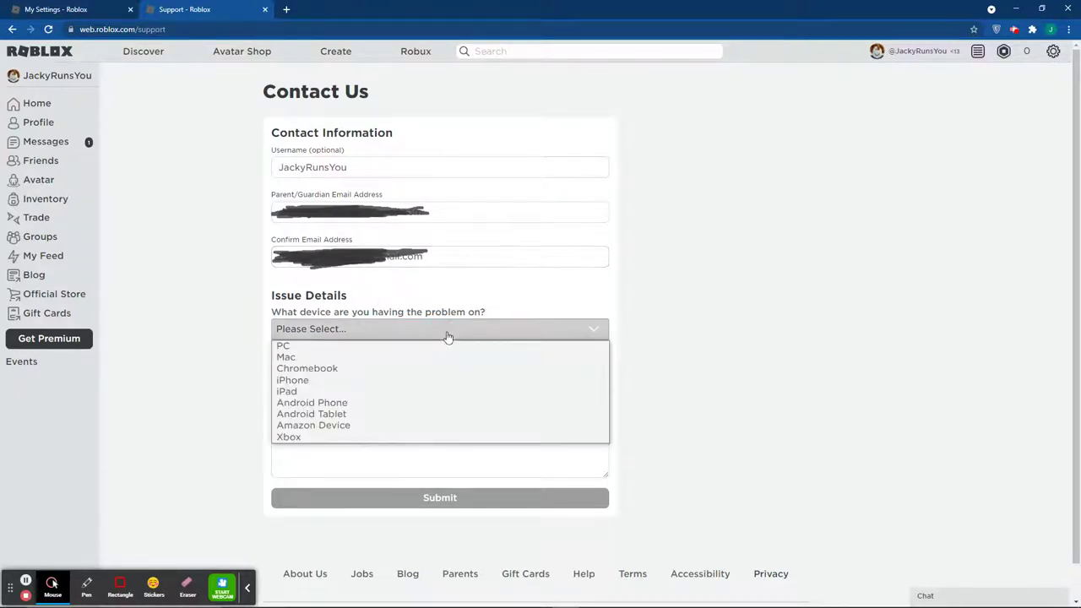
{"action": "left_click", "coordinate": [326, 341]}
{"action": "left_click", "coordinate": [326, 336]}
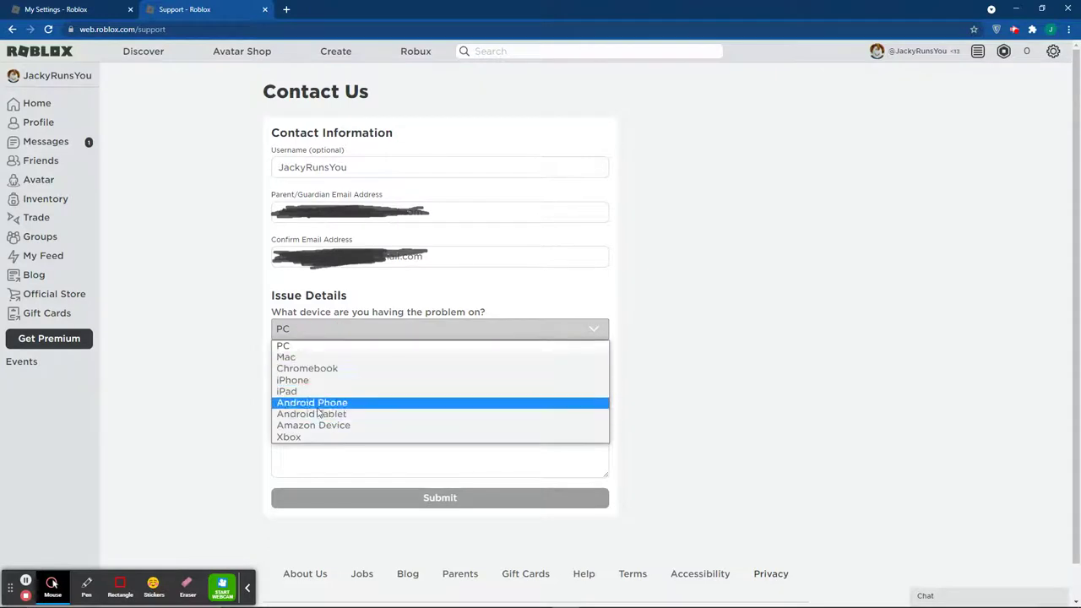
{"action": "left_click", "coordinate": [334, 346]}
Step: Set the help category to Chat & Age Settings with the subcategory Change Child Age
{"action": "left_click", "coordinate": [321, 369]}
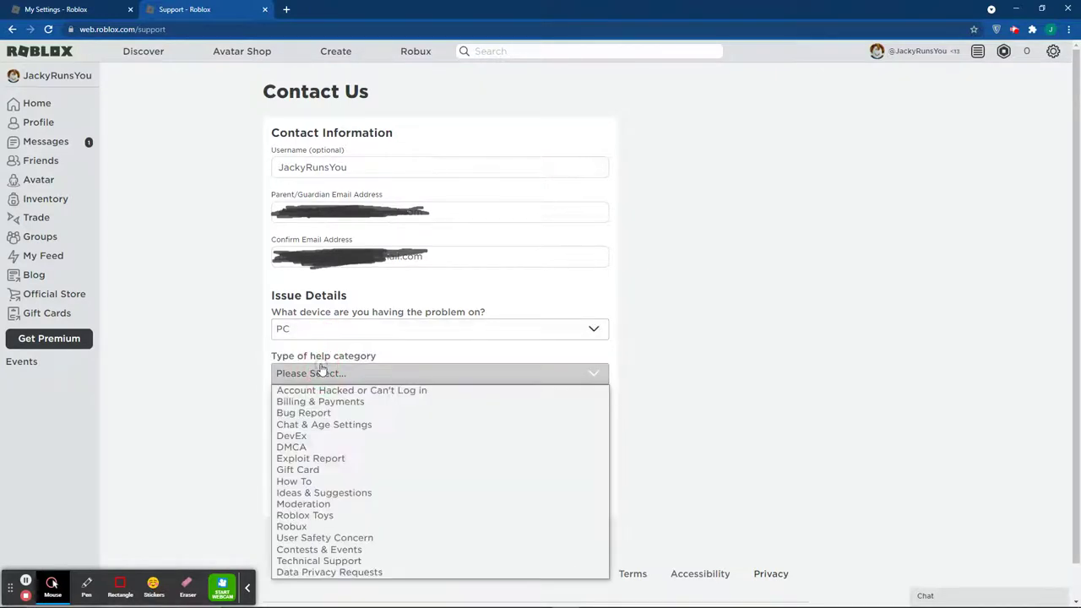
{"action": "scroll", "coordinate": [354, 364], "scroll_direction": "down", "scroll_amount": 1}
{"action": "left_click", "coordinate": [346, 337]}
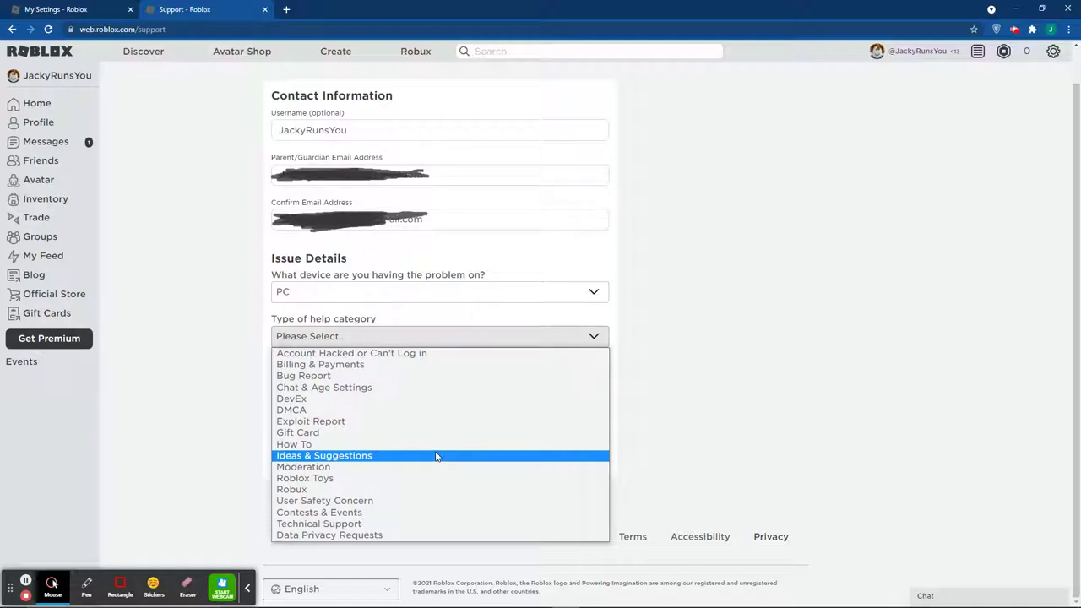
{"action": "left_click", "coordinate": [358, 389]}
{"action": "left_click", "coordinate": [371, 363]}
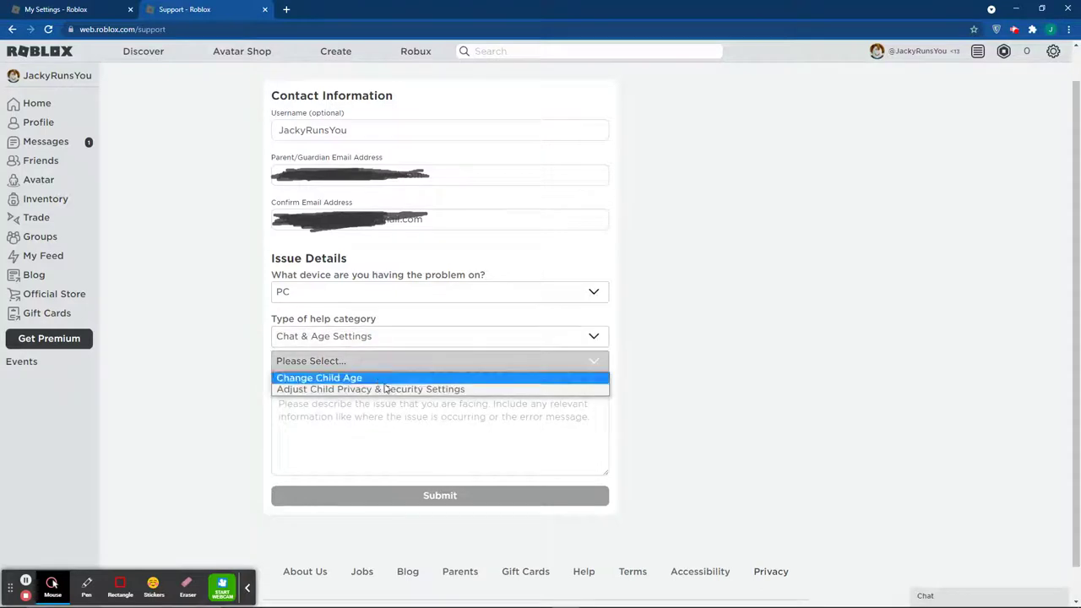
{"action": "left_click", "coordinate": [363, 378]}
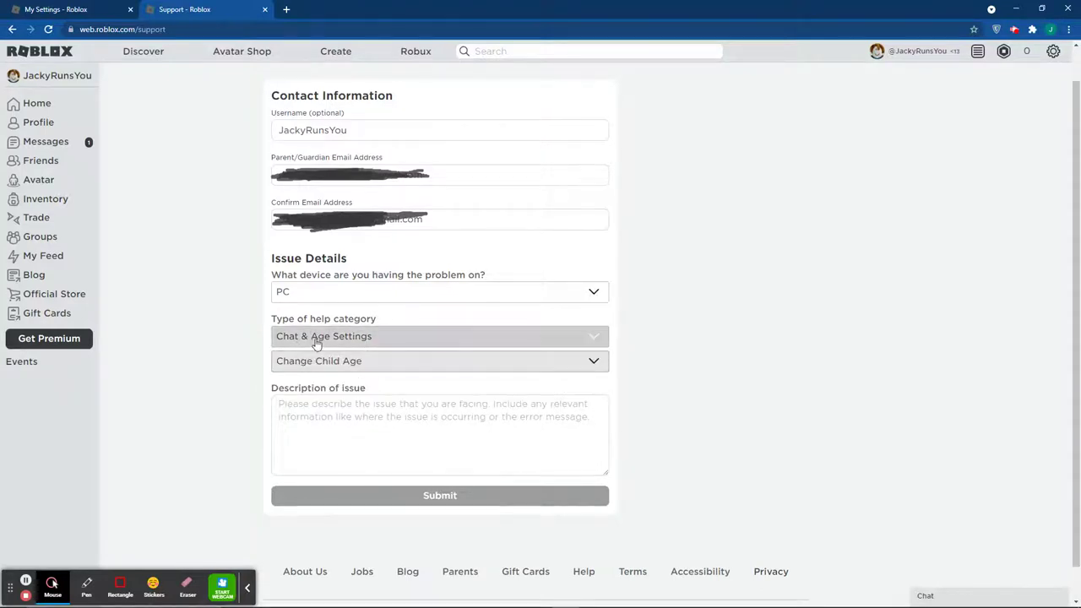
{"action": "left_click", "coordinate": [360, 365]}
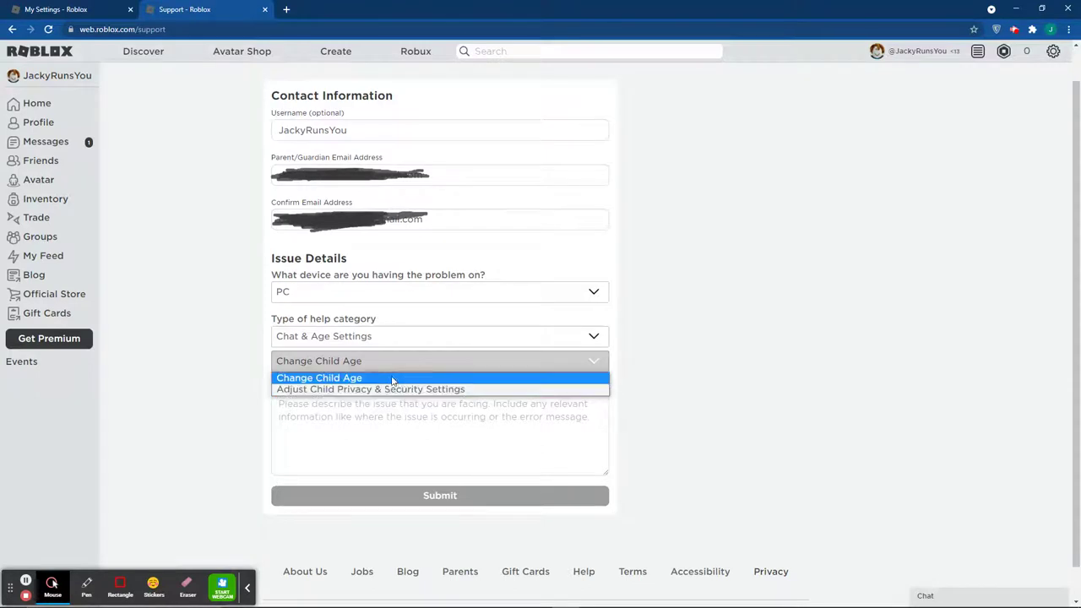
{"action": "left_click", "coordinate": [393, 378]}
Step: Describe the issue as "Hi, my child's age is not currently accurate, I would like to submit a change for my child's age."
{"action": "scroll", "coordinate": [285, 351], "scroll_direction": "up", "scroll_amount": 2}
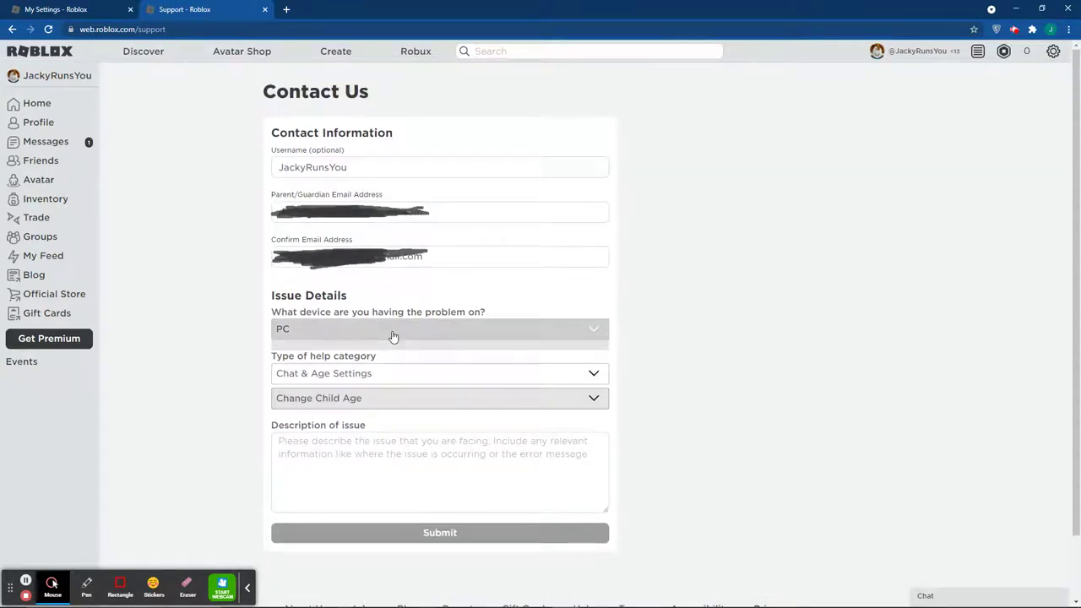
{"action": "scroll", "coordinate": [376, 374], "scroll_direction": "down", "scroll_amount": 1}
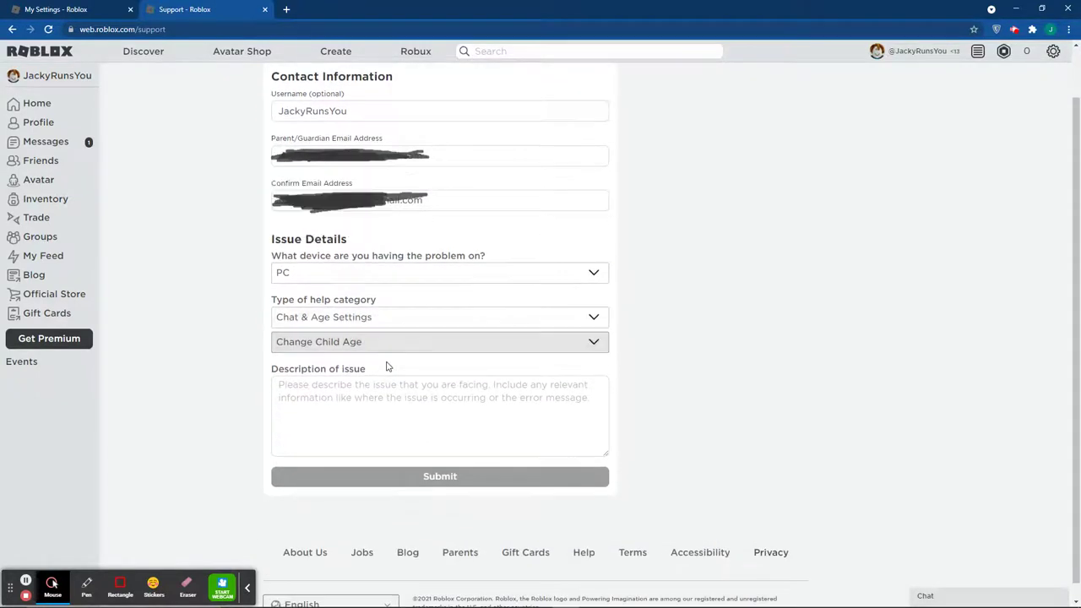
{"action": "left_click", "coordinate": [353, 390]}
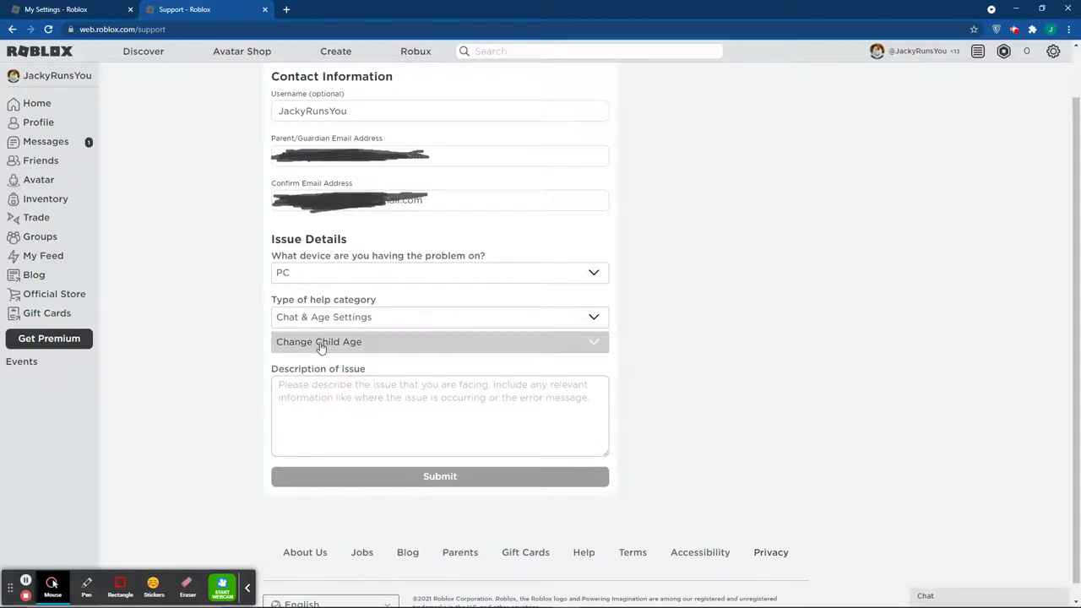
{"action": "type", "text": "He"}
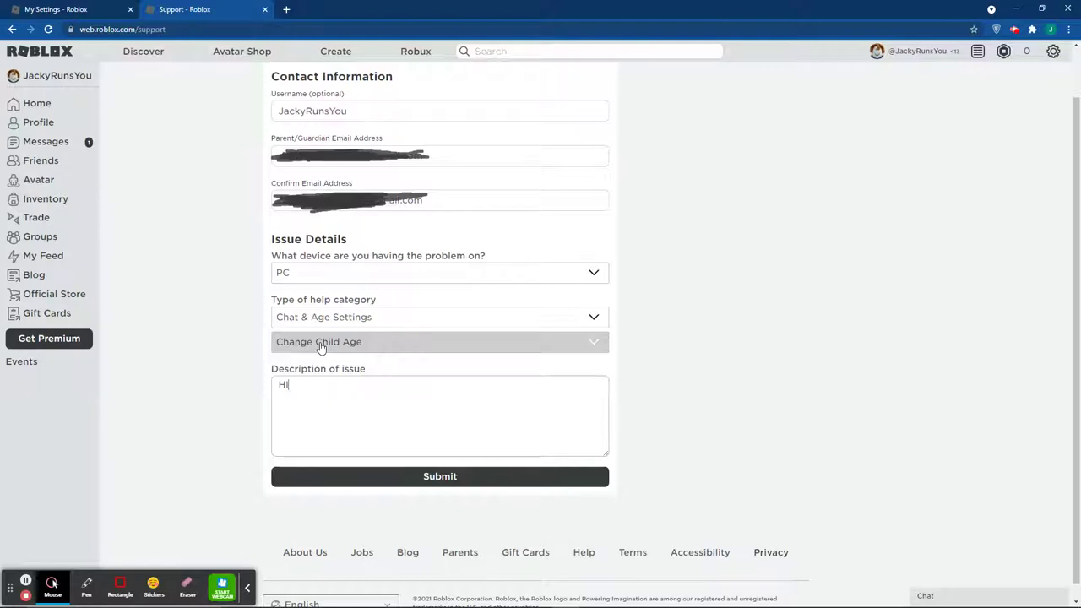
{"action": "type", "text": ", nm"}
{"action": "type", "text": "currentl;y"}
{"action": "type", "text": " accurate."}
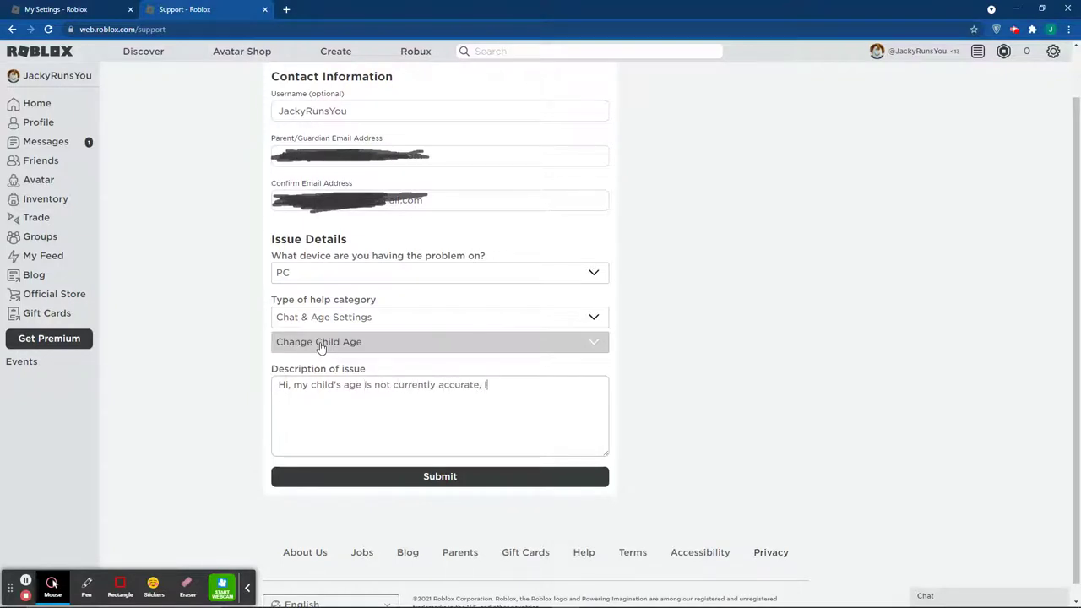
{"action": "type", "text": " I would like to "}
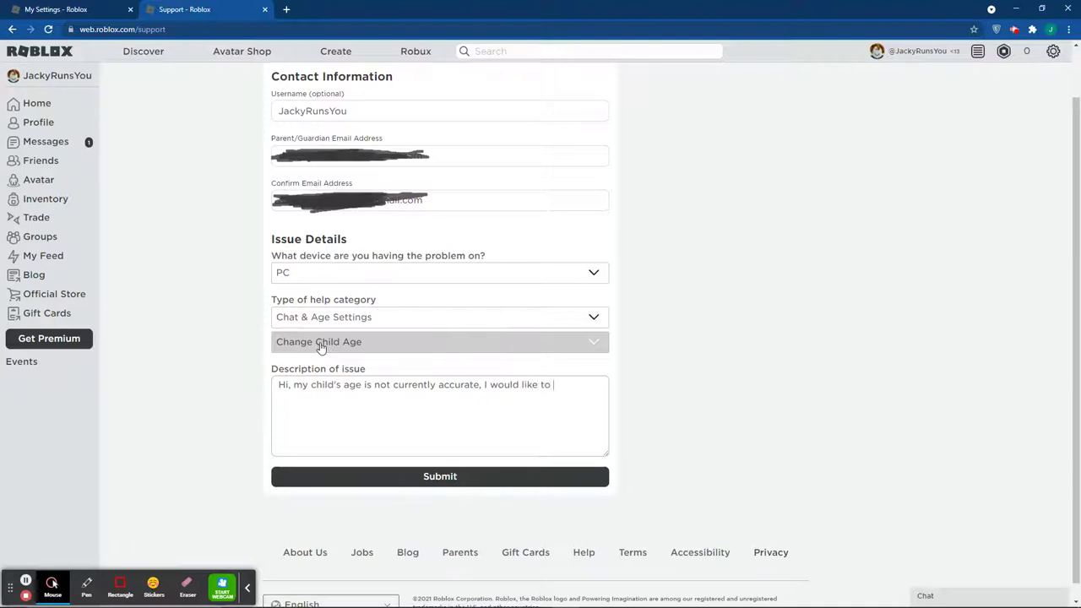
{"action": "type", "text": "submit a change for my child's age."}
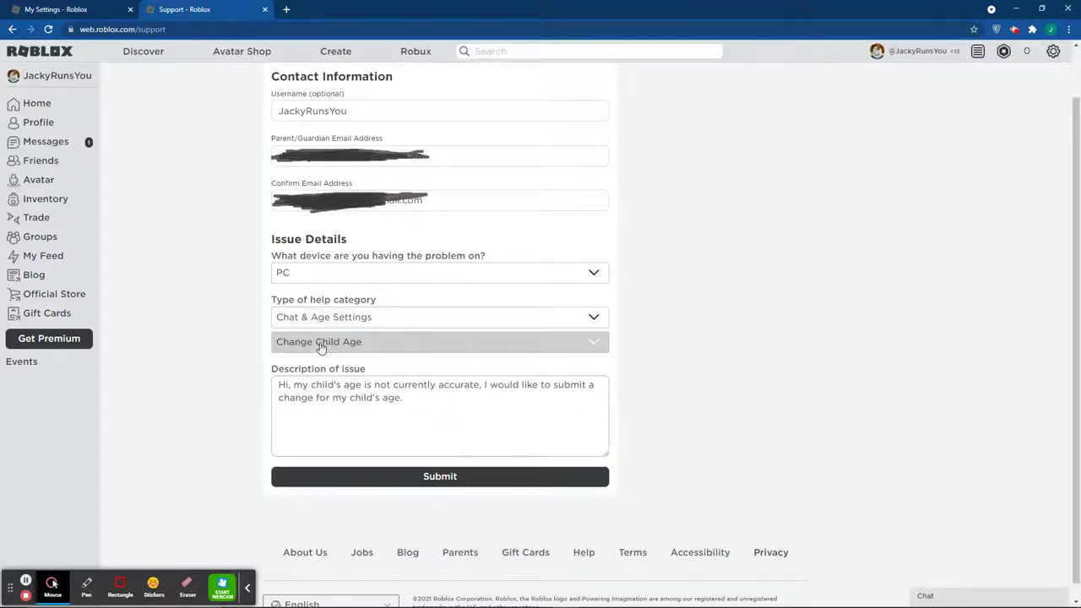
Step: Submit the support request and complete the verification puzzle by picking each dice pair adding up to 5
{"action": "scroll", "coordinate": [481, 291], "scroll_direction": "up", "scroll_amount": 1}
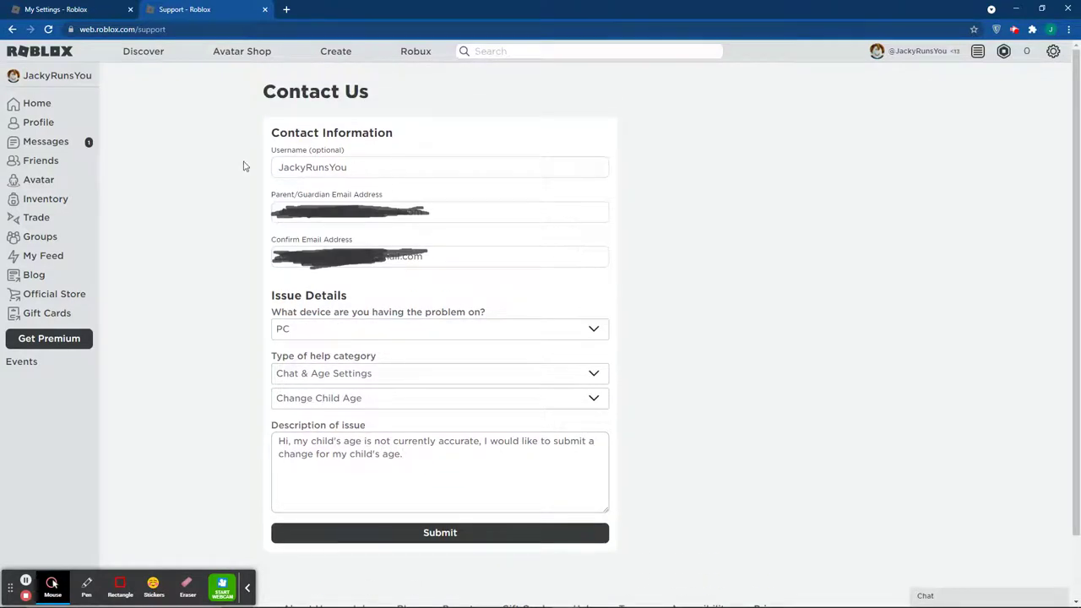
{"action": "left_click", "coordinate": [482, 533]}
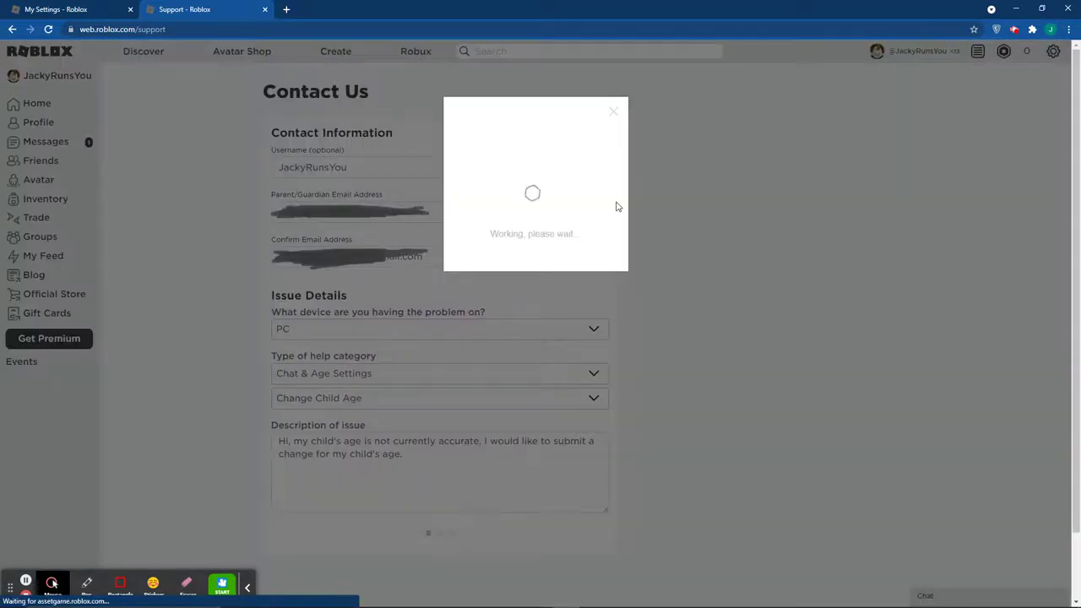
{"action": "left_click", "coordinate": [535, 227]}
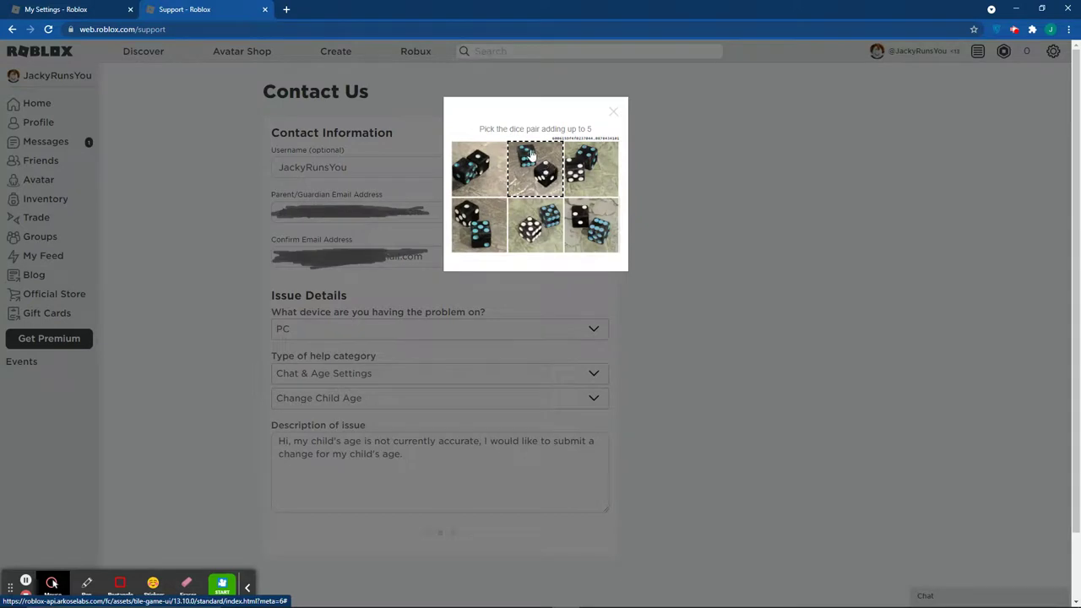
{"action": "left_click", "coordinate": [548, 186]}
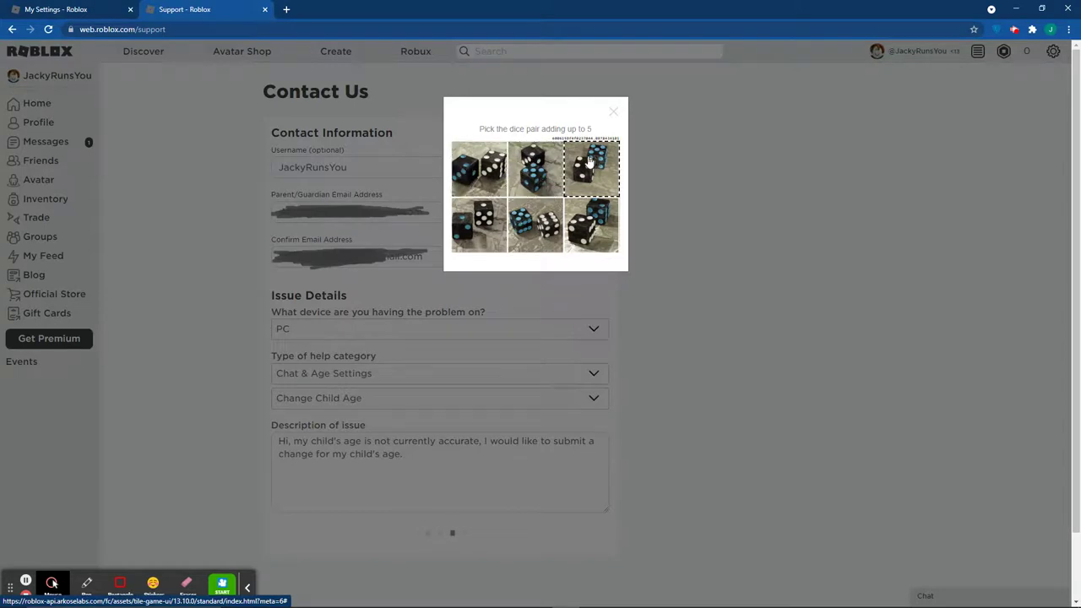
{"action": "left_click", "coordinate": [595, 224]}
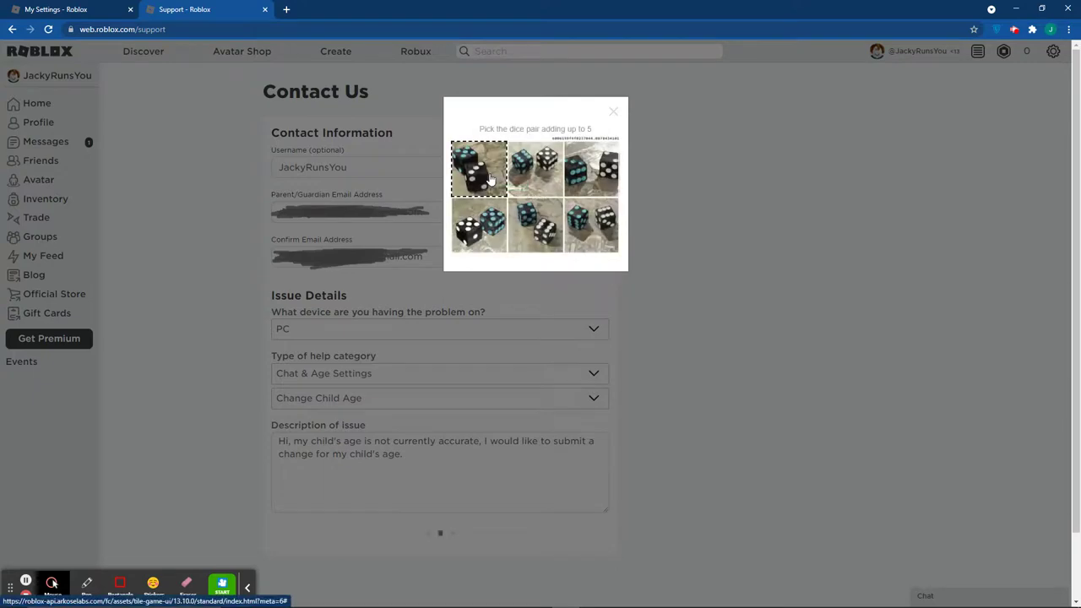
{"action": "left_click", "coordinate": [577, 175]}
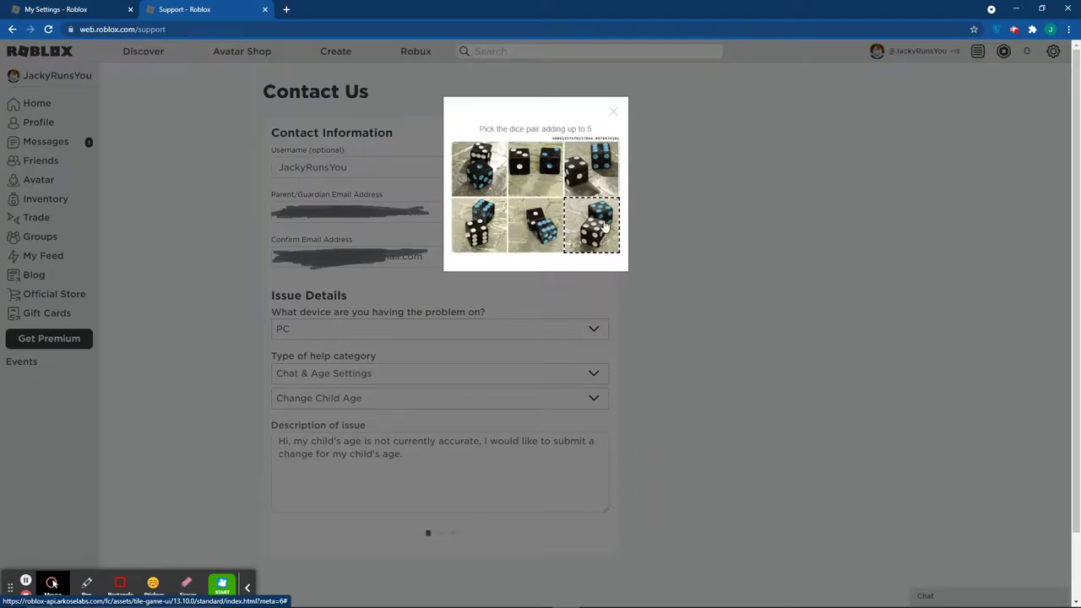
{"action": "left_click", "coordinate": [537, 170]}
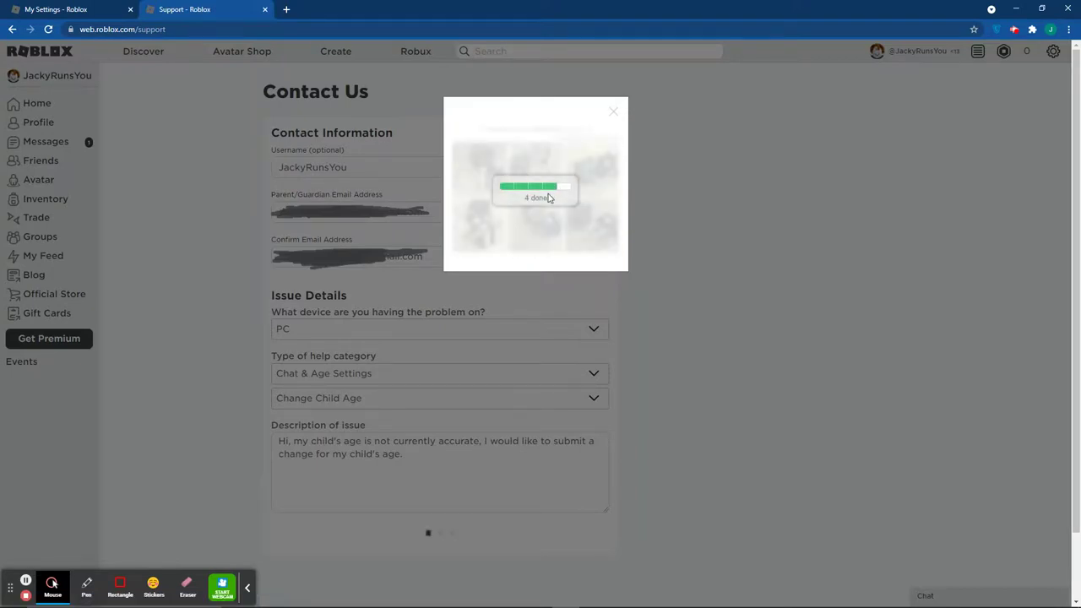
{"action": "left_click", "coordinate": [488, 235]}
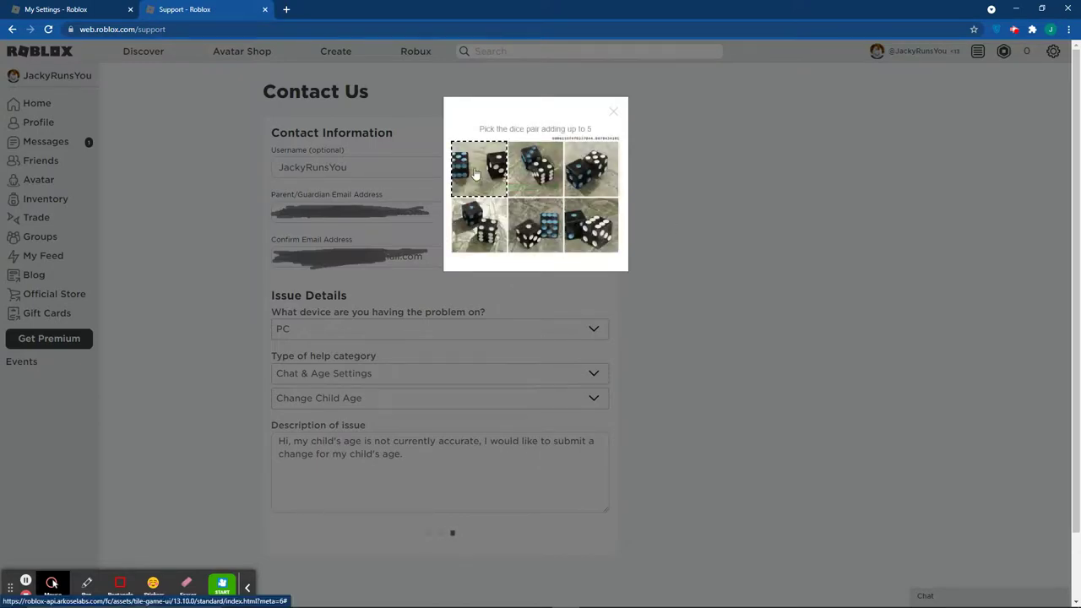
{"action": "left_click", "coordinate": [497, 220]}
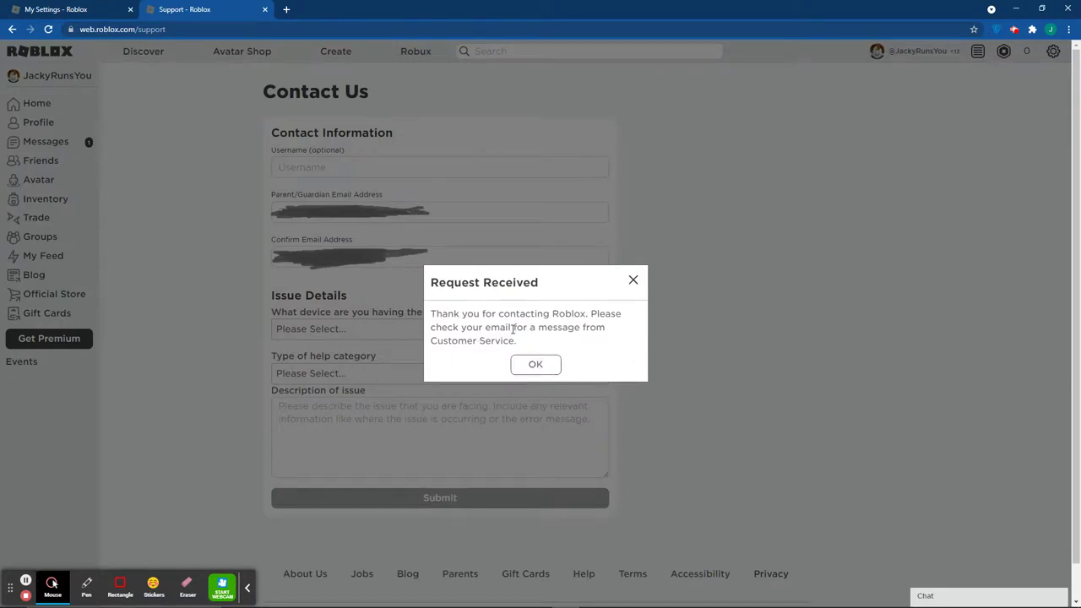
Step: Dismiss the Request Received notice and return to the home page
{"action": "left_click_drag", "start_coordinate": [515, 329], "coordinate": [566, 356]}
{"action": "left_click", "coordinate": [543, 364]}
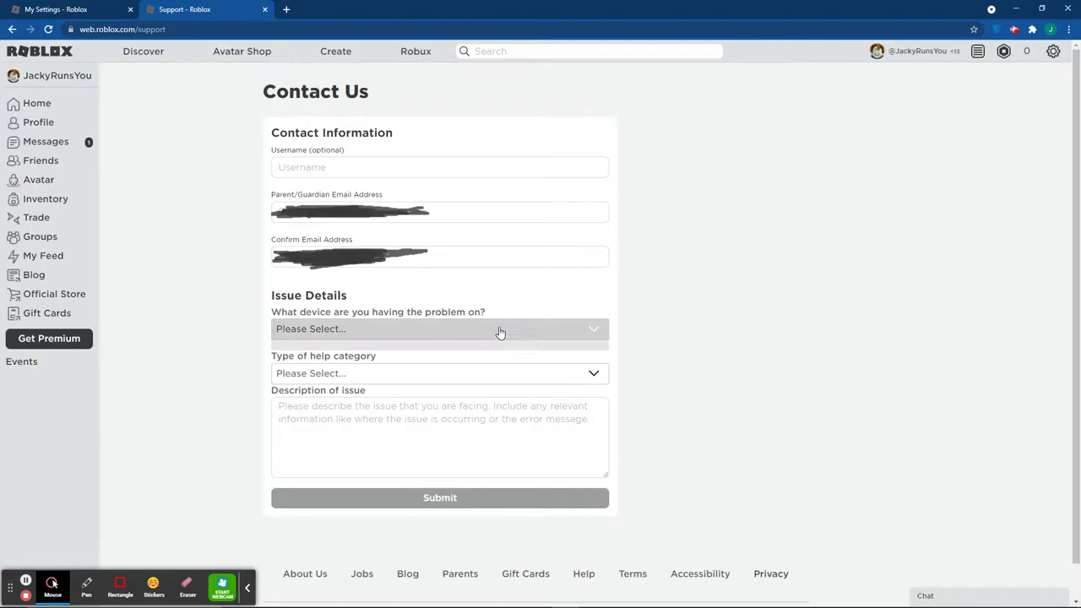
{"action": "left_click", "coordinate": [36, 103]}
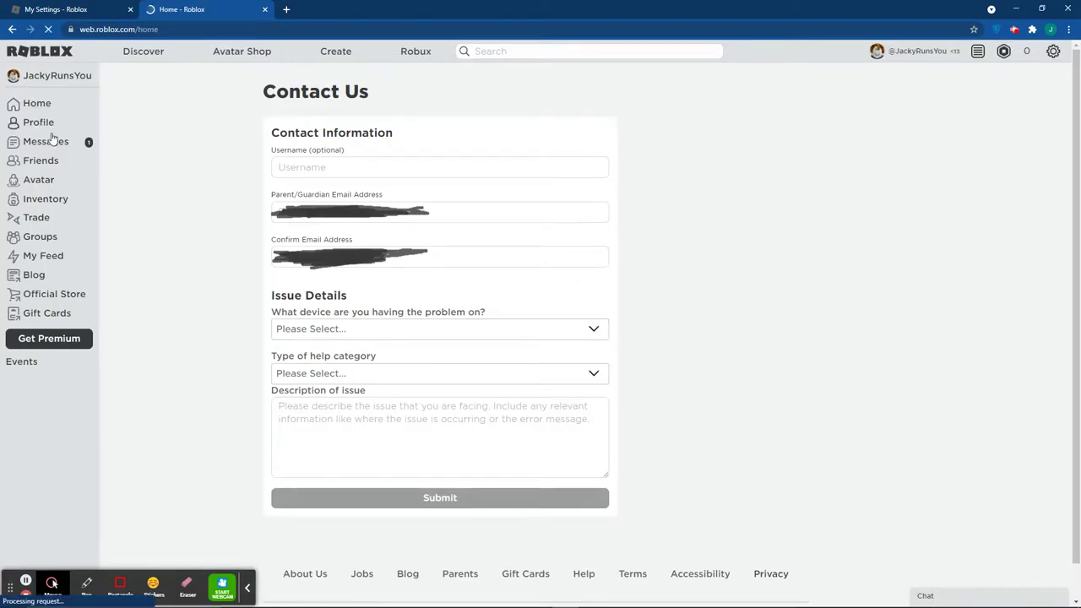